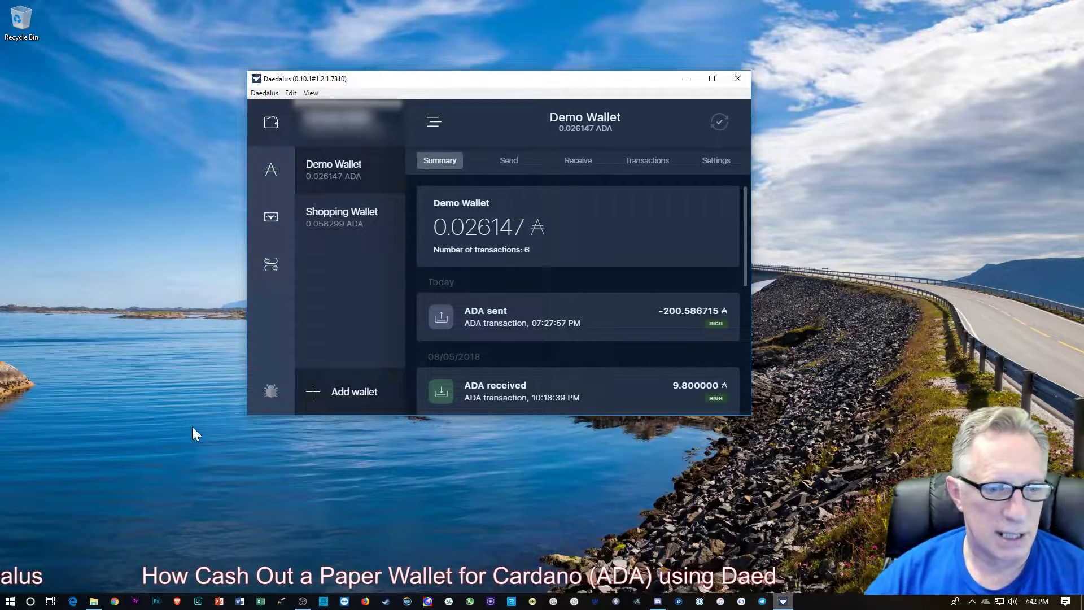
In Brave, open the Cardano Blockchain Explorer from the CryptoCurrency bookmarks folder.
left_click(178, 601)
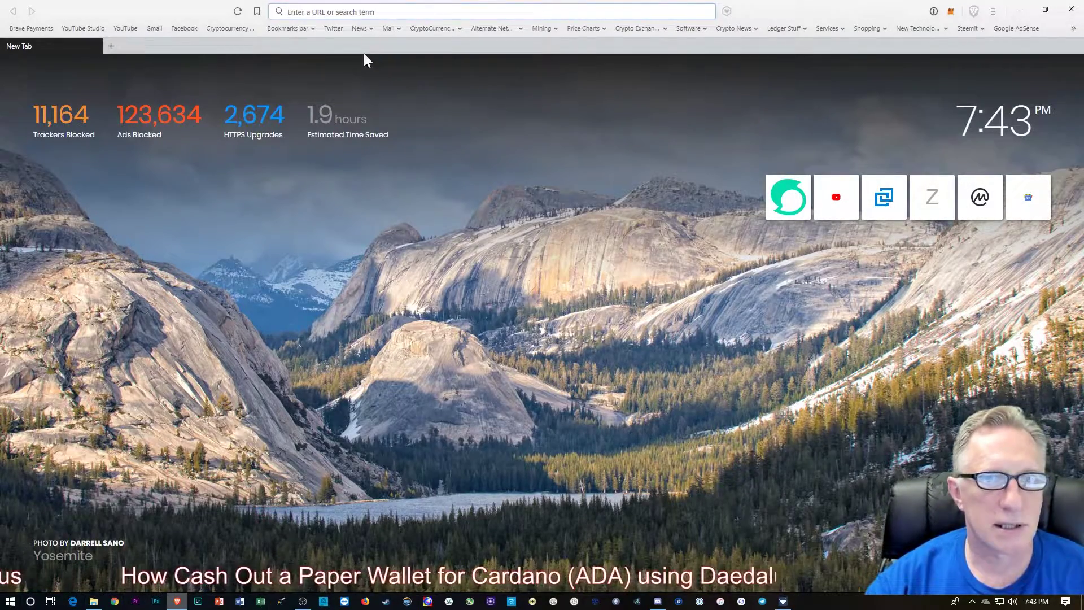
left_click(434, 28)
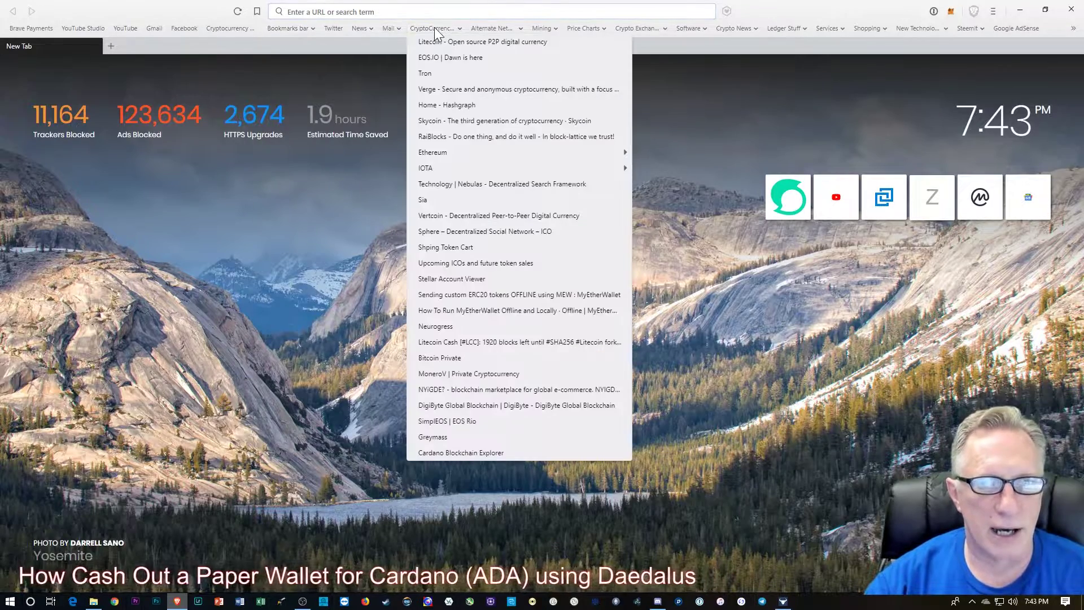
left_click(501, 453)
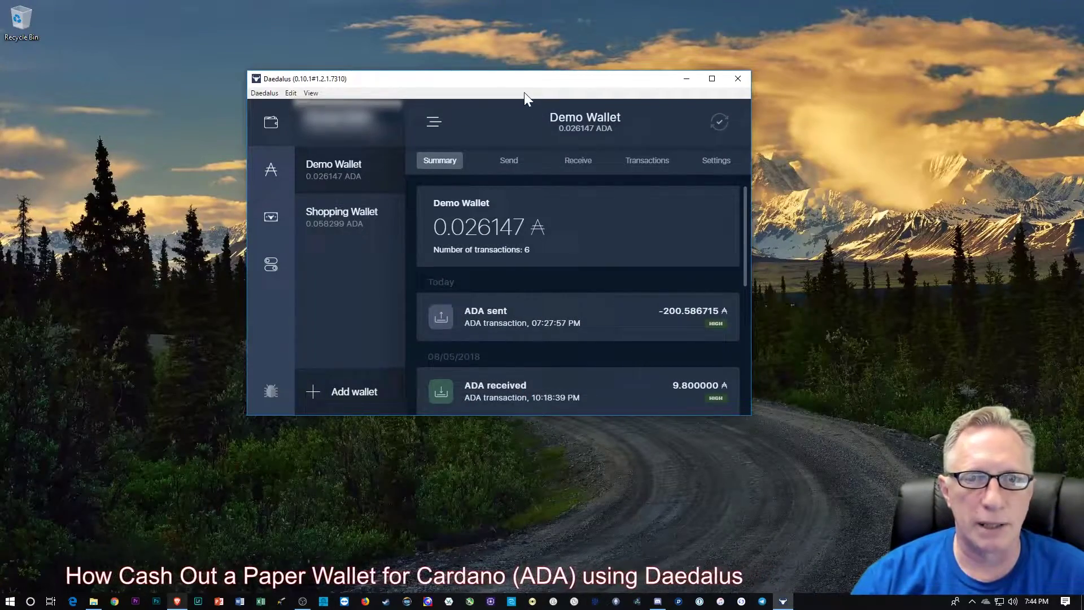
Via Add wallet and Restore, reach the Paper wallet certificate restore form.
left_click_drag(524, 79, 595, 53)
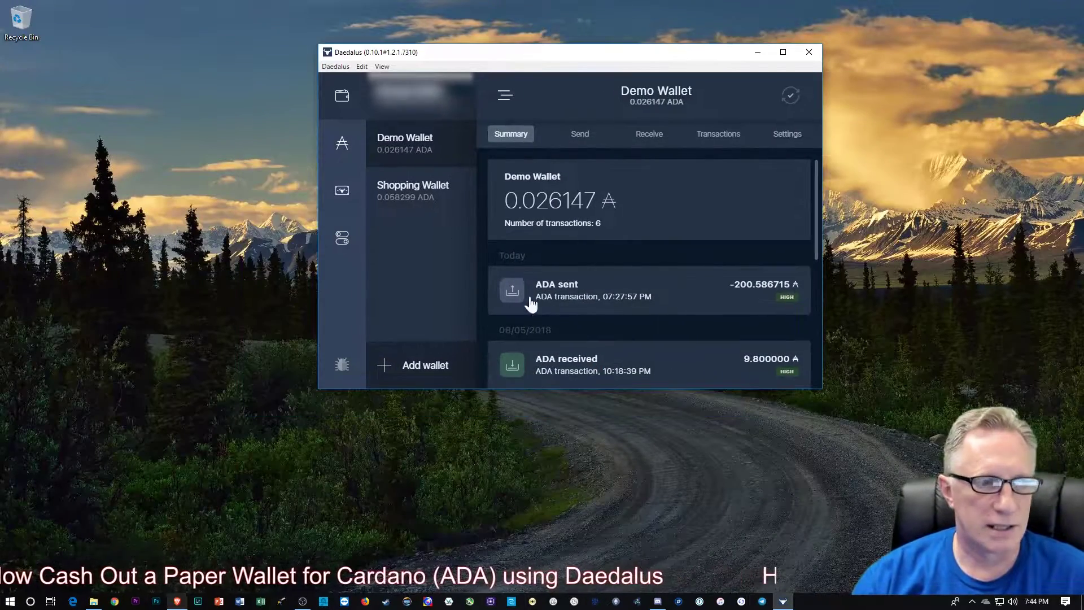
left_click(406, 371)
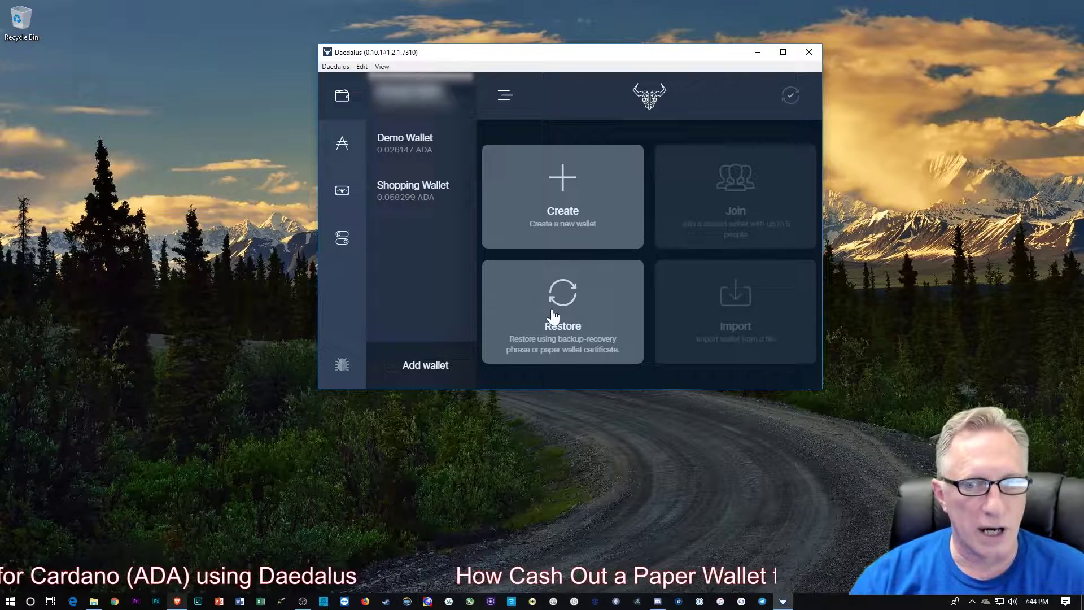
left_click(562, 291)
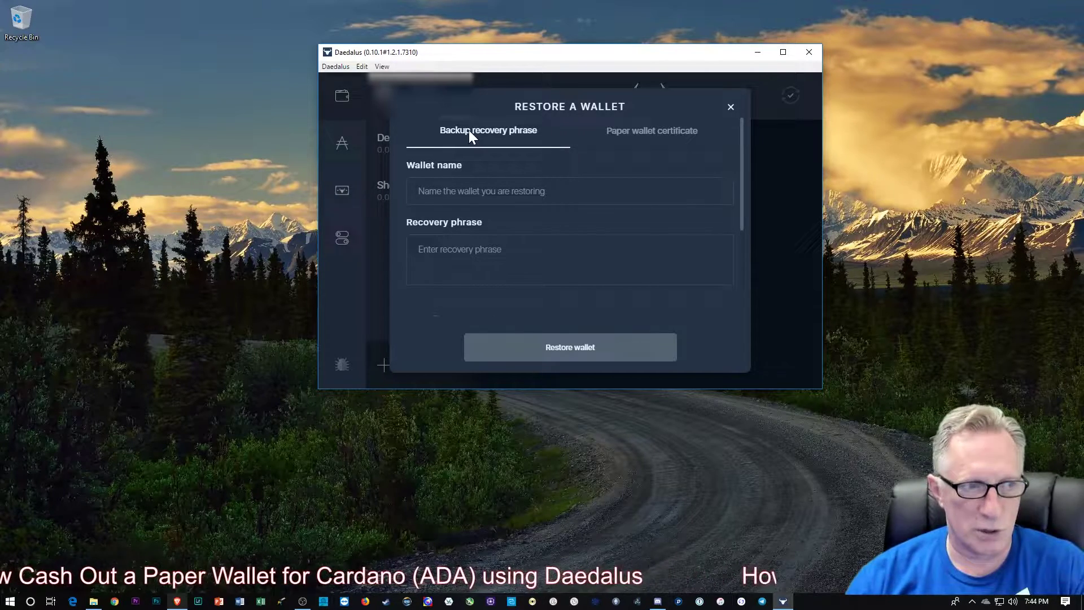
left_click(657, 134)
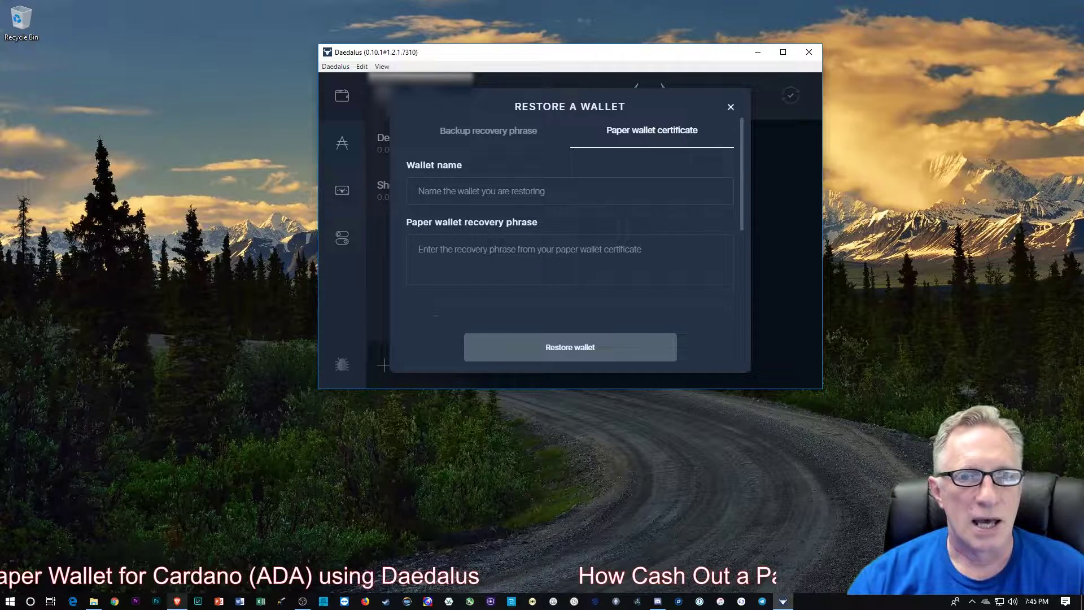
Enter 'Restored' in the paper wallet restore form's Wallet name field.
left_click(565, 190)
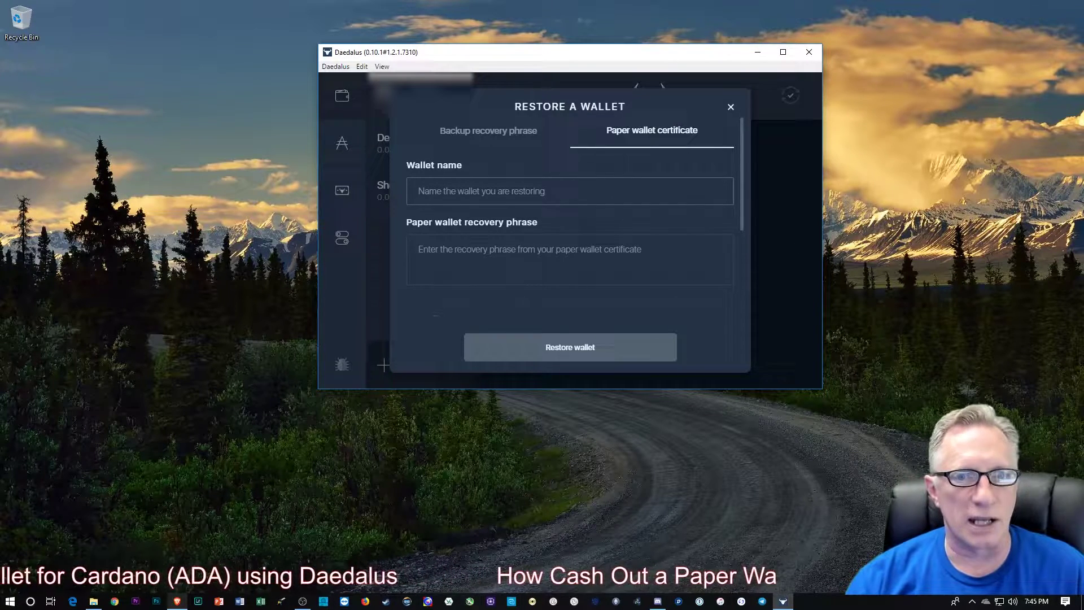
left_click(419, 249)
key("Escape")
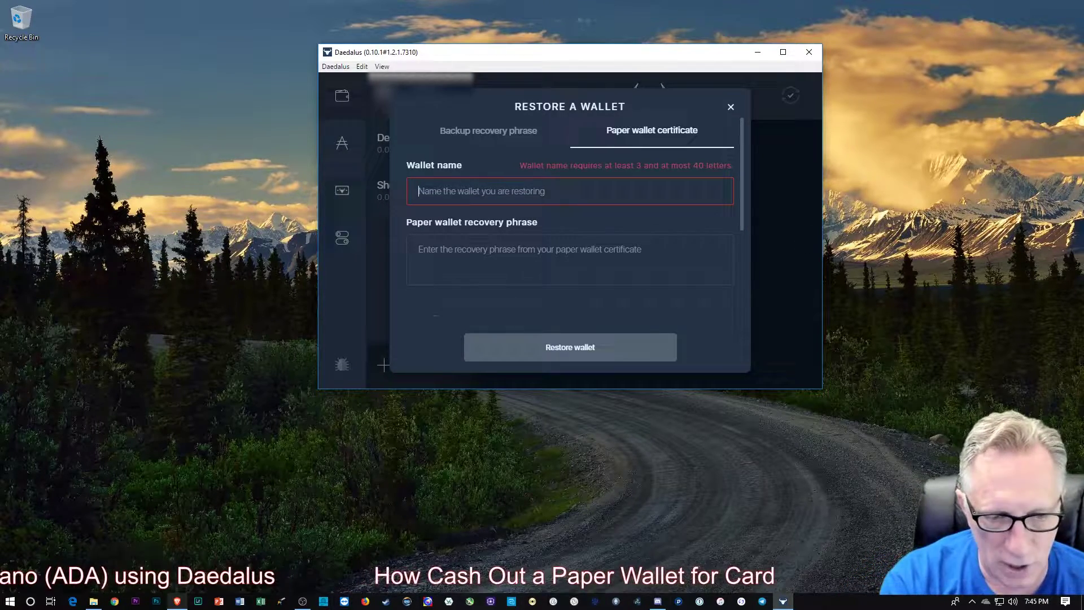
type("Restored")
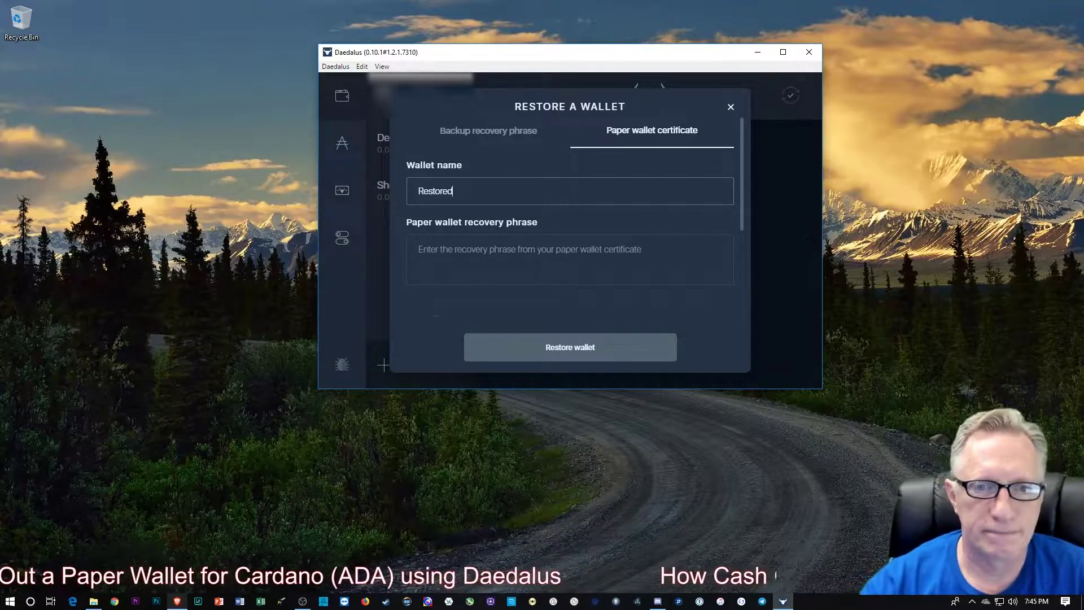
Enter the first words of the paper wallet recovery phrase.
left_click(418, 249)
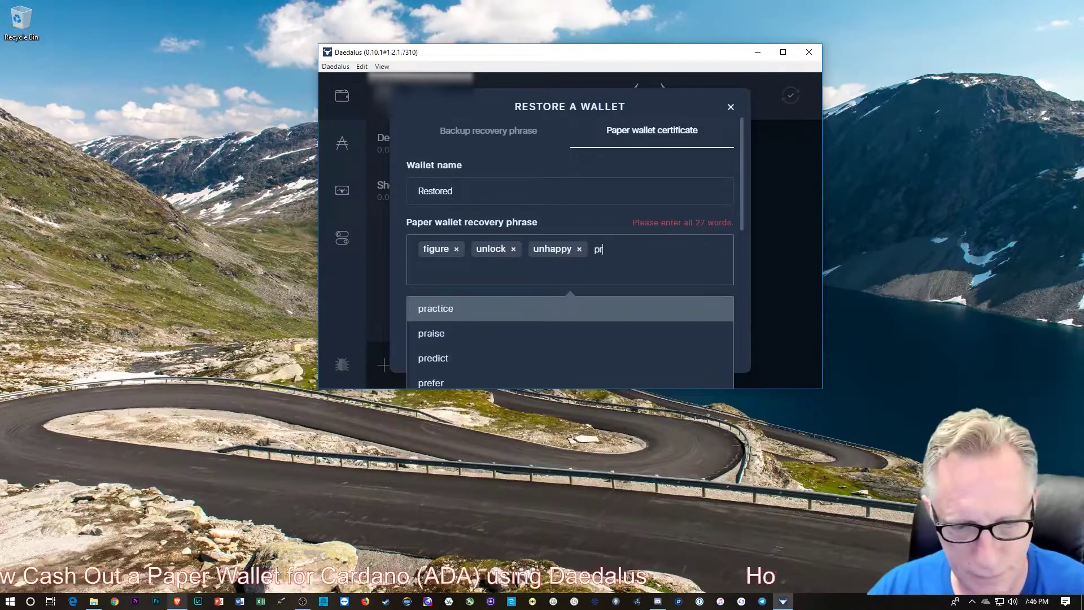
key("Return")
key("Return")
key("Return")
Enter the remaining recovery phrase words, completing all 27.
key("Return")
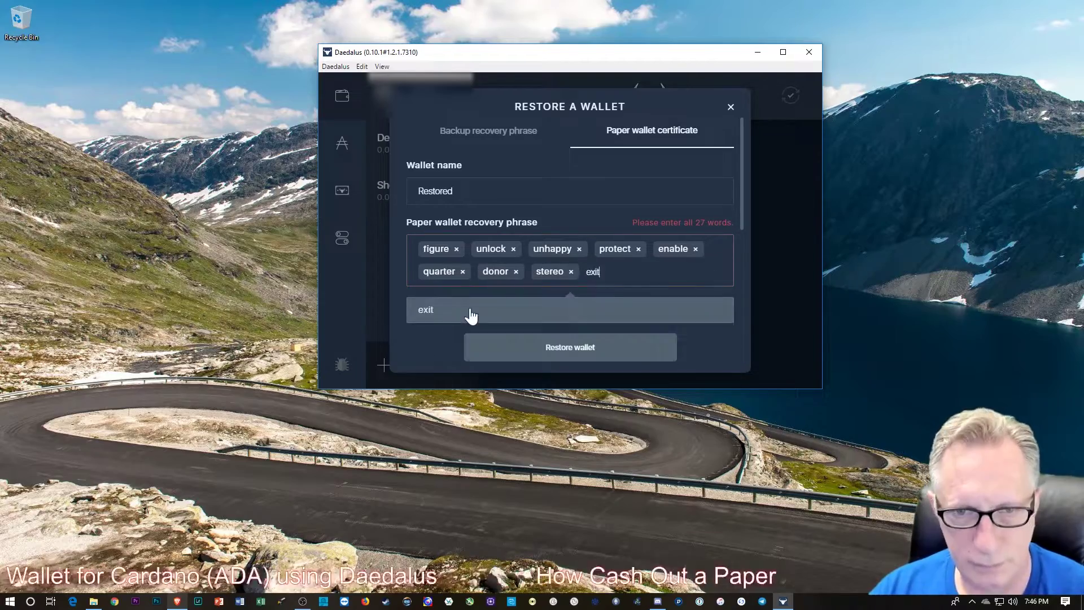
key("Return")
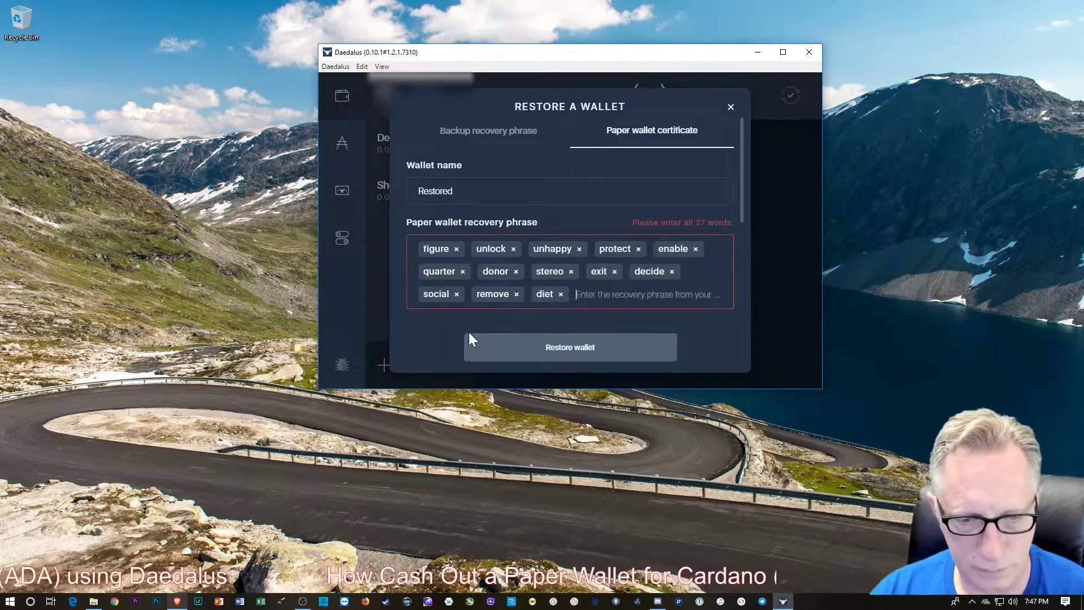
key("Return")
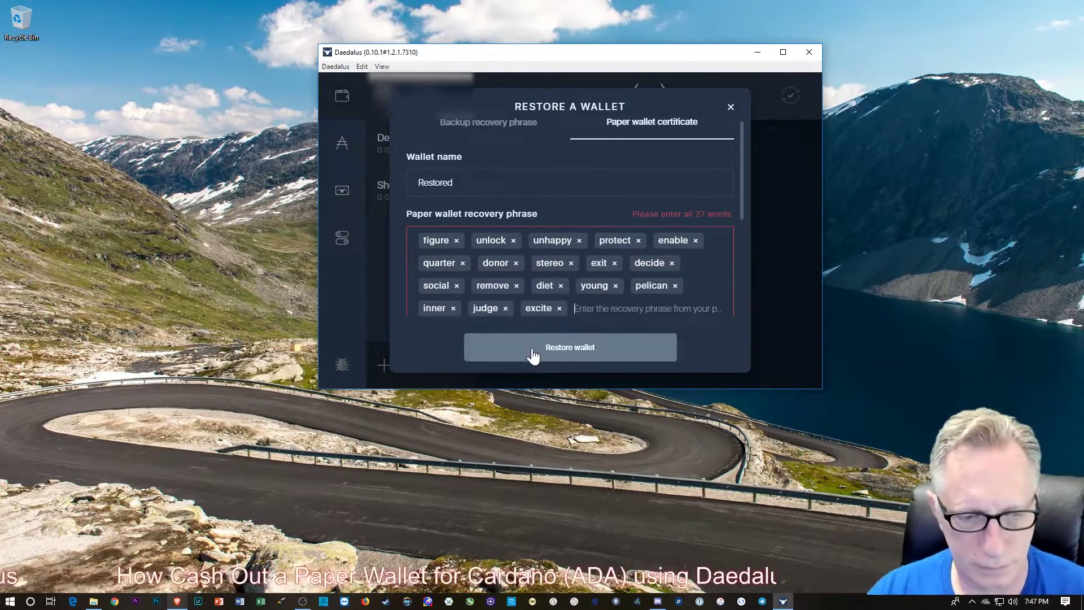
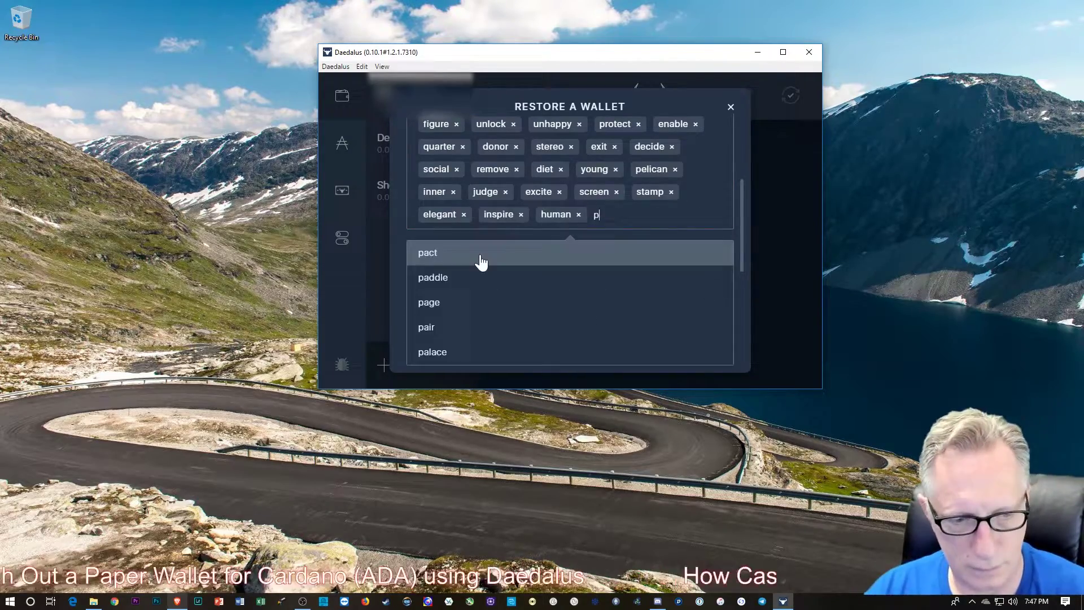
key("Return")
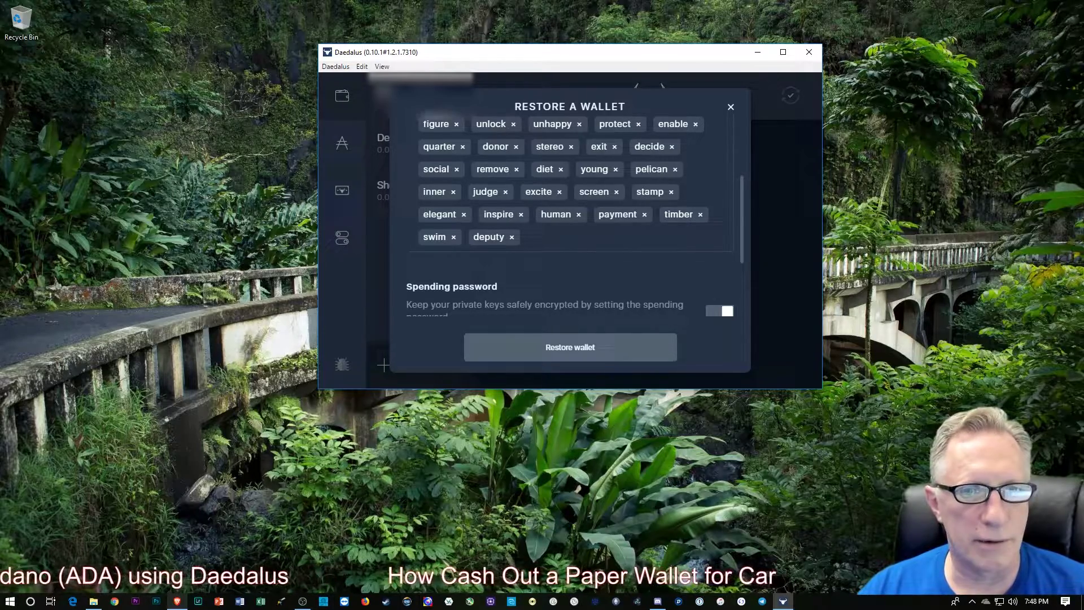
Type the spending password and repeat it identically in the Repeat password field.
left_click_drag(738, 209, 741, 263)
left_click(511, 271)
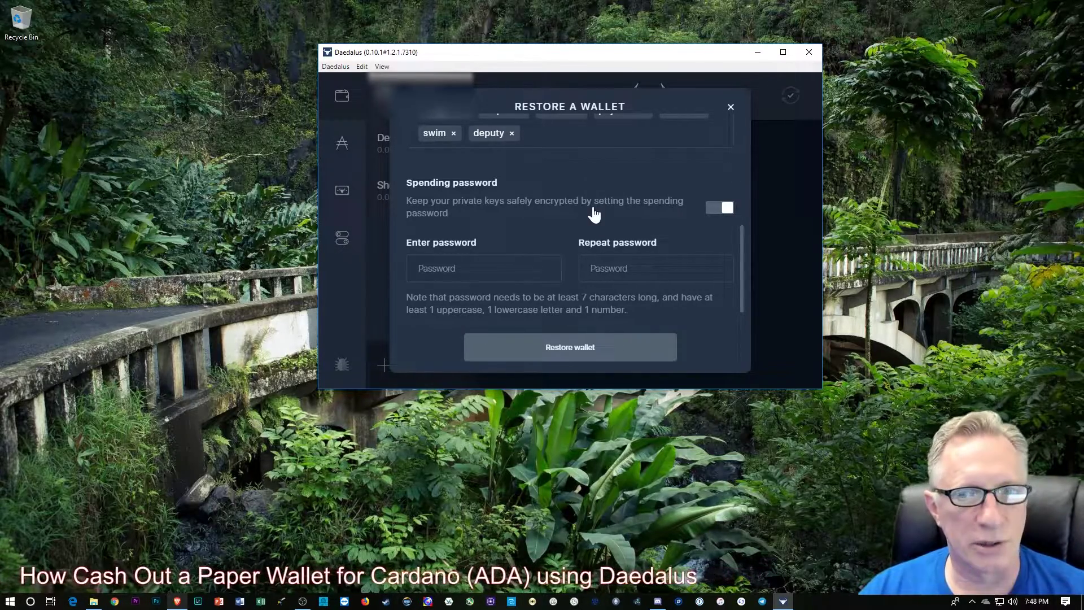
left_click(484, 268)
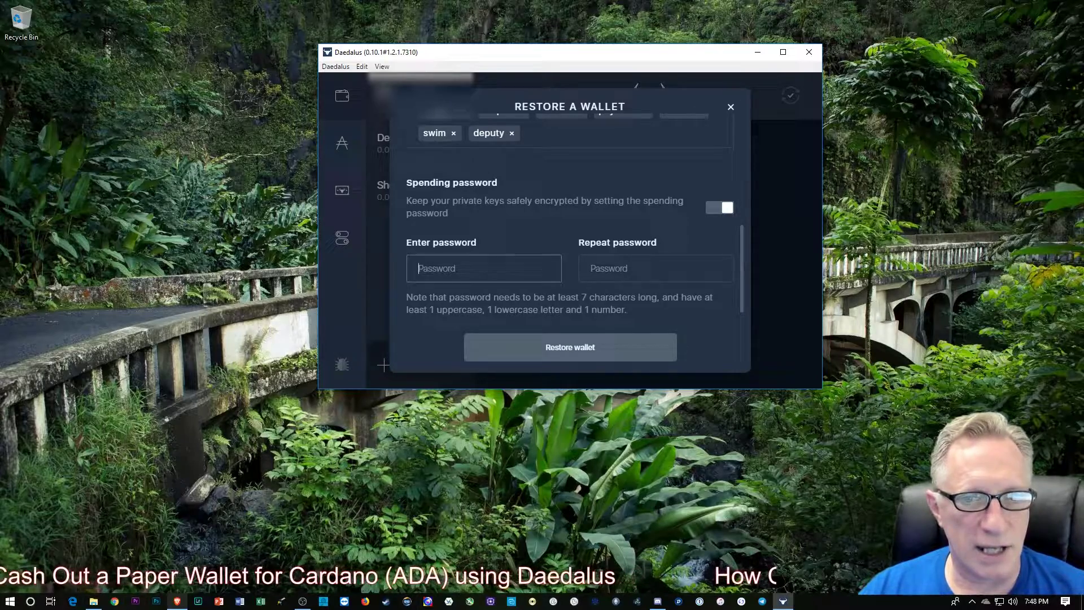
type("•••••••••••")
key("Tab")
type("•••••••••••")
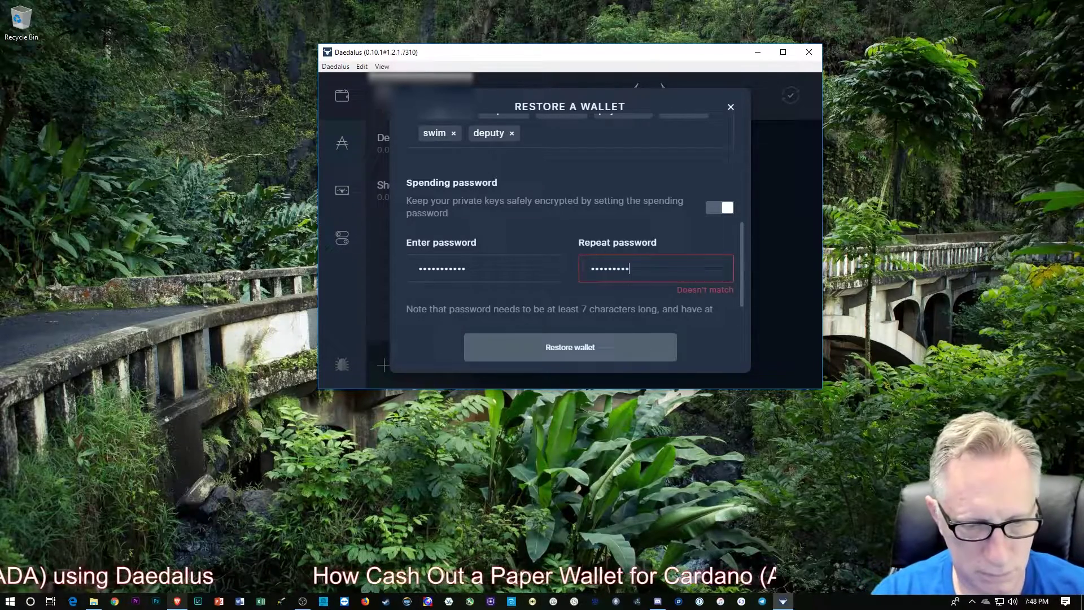
Submit the restore so Restored appears with 200.400000 ADA, syncing at 1%.
left_click(569, 350)
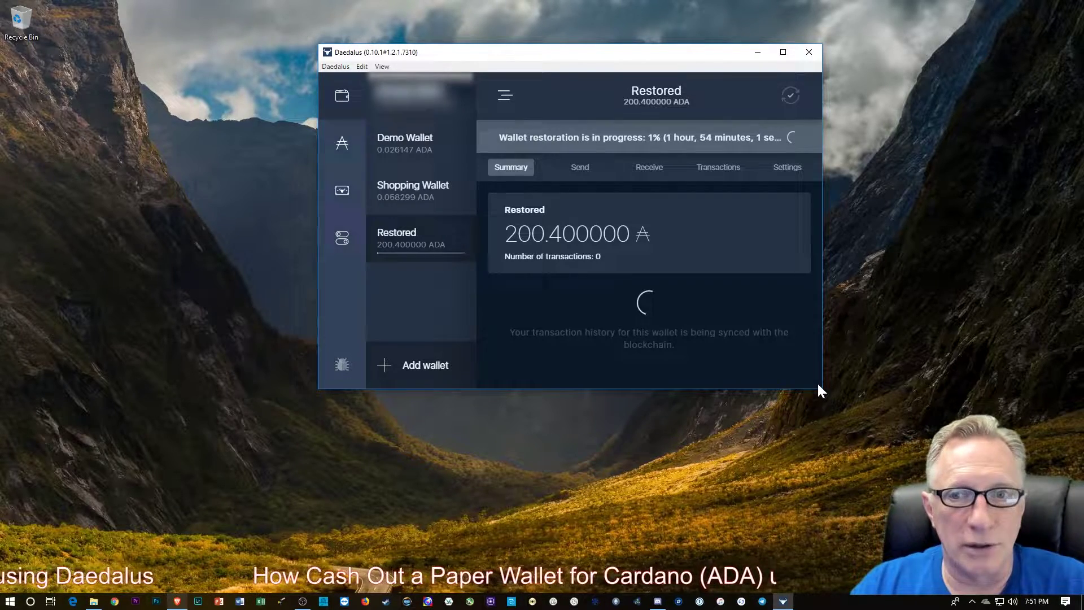
left_click_drag(622, 59, 574, 59)
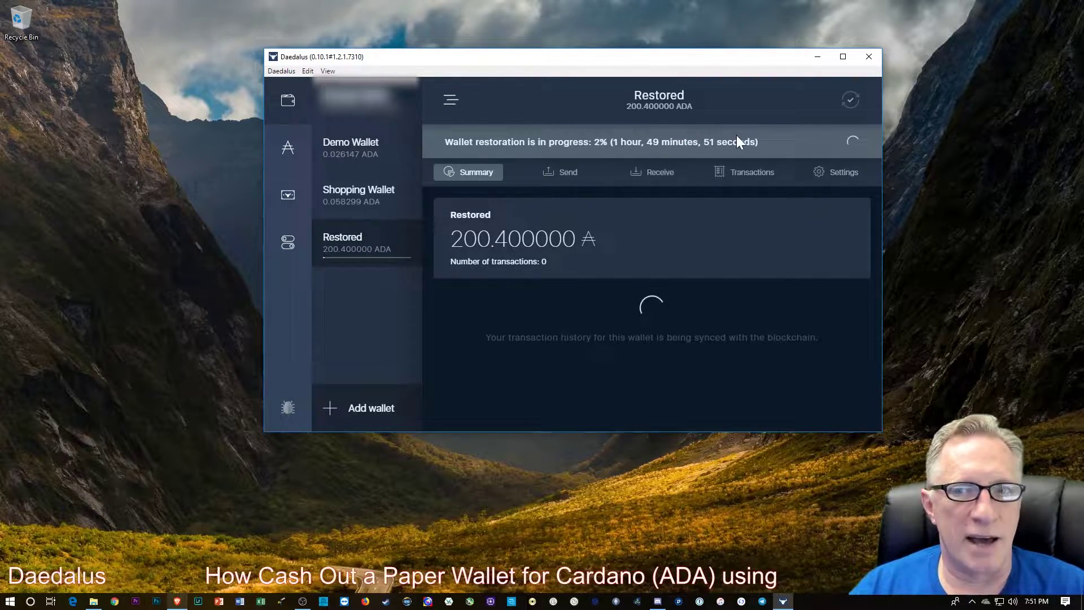
mouse_move(850, 100)
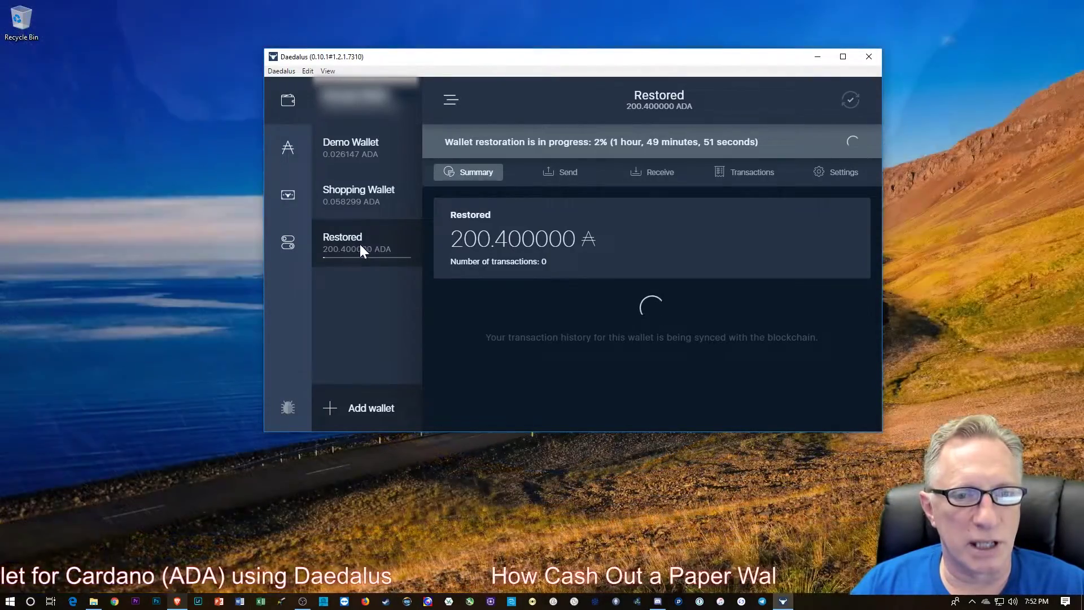
left_click(358, 201)
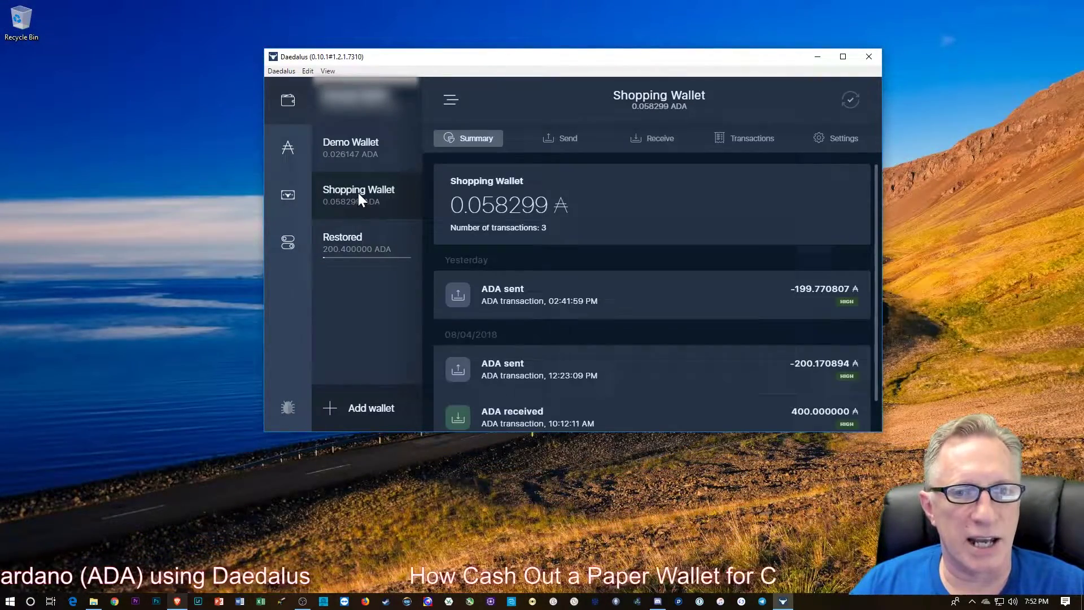
left_click(356, 151)
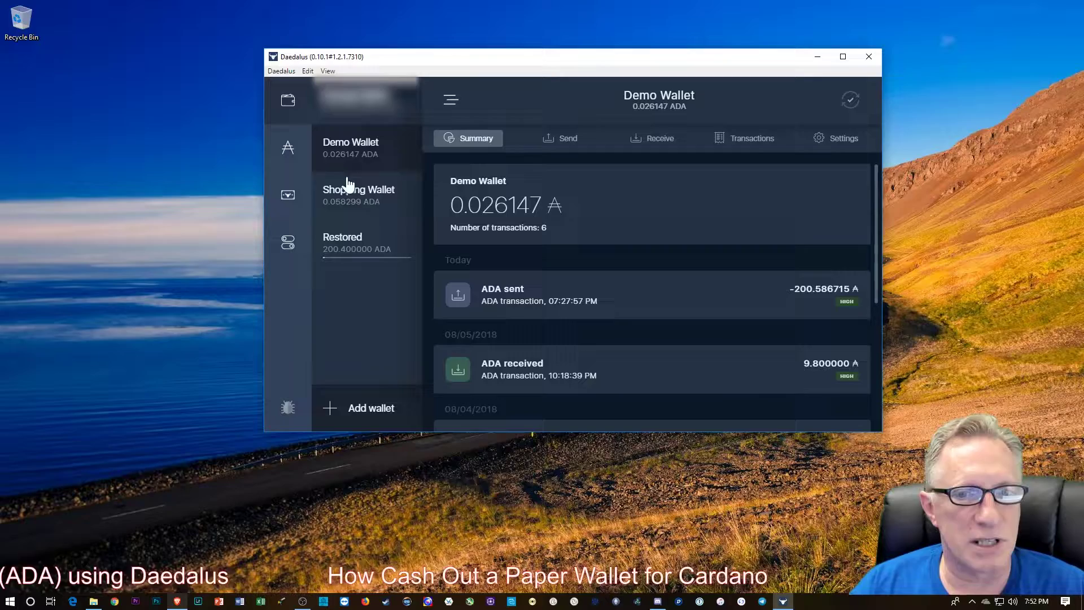
left_click(358, 200)
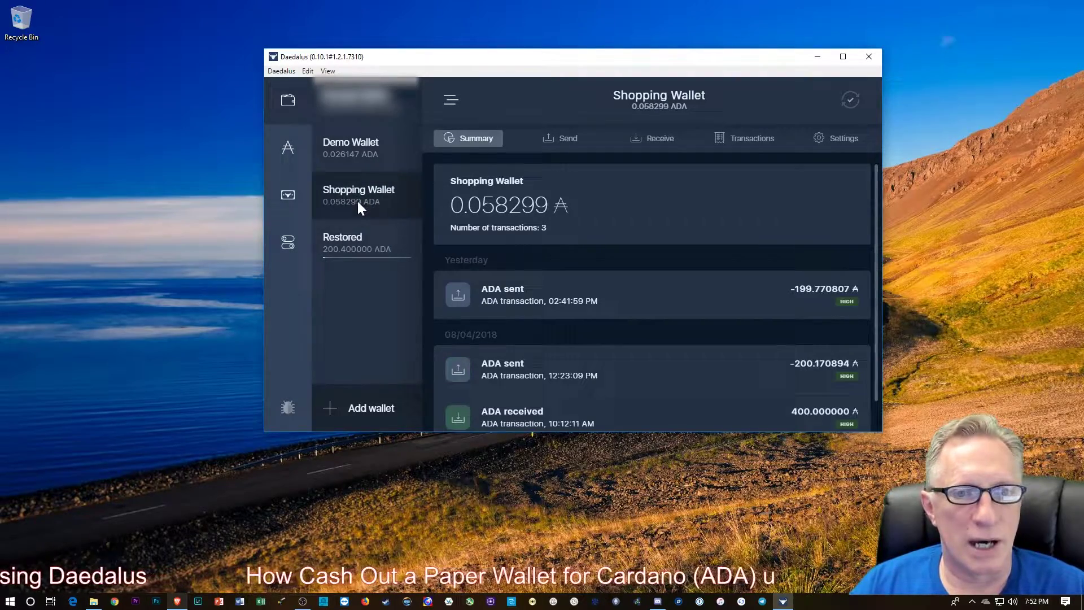
left_click(351, 247)
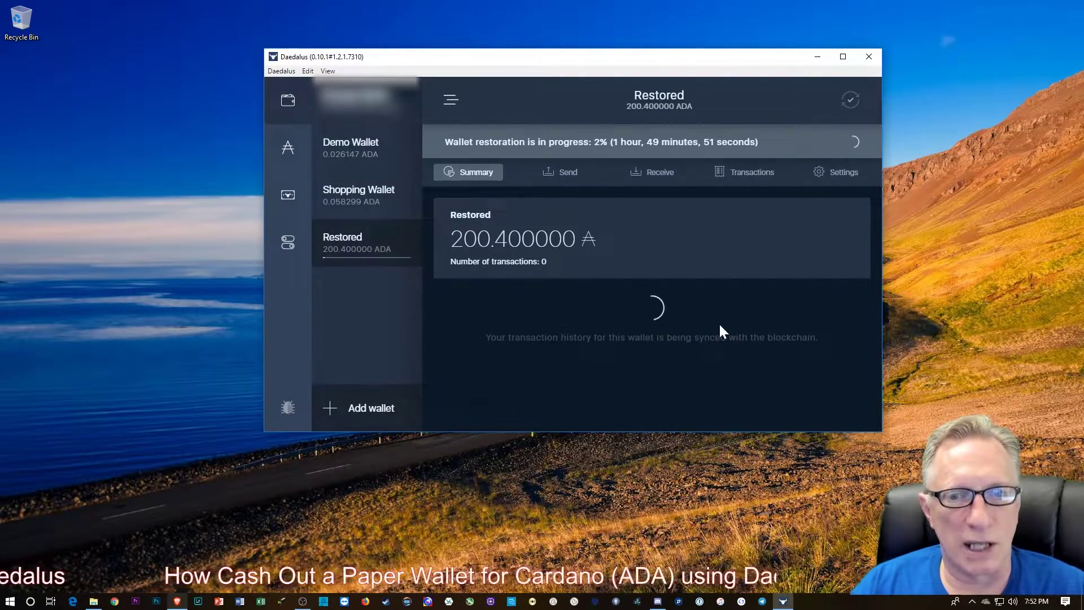